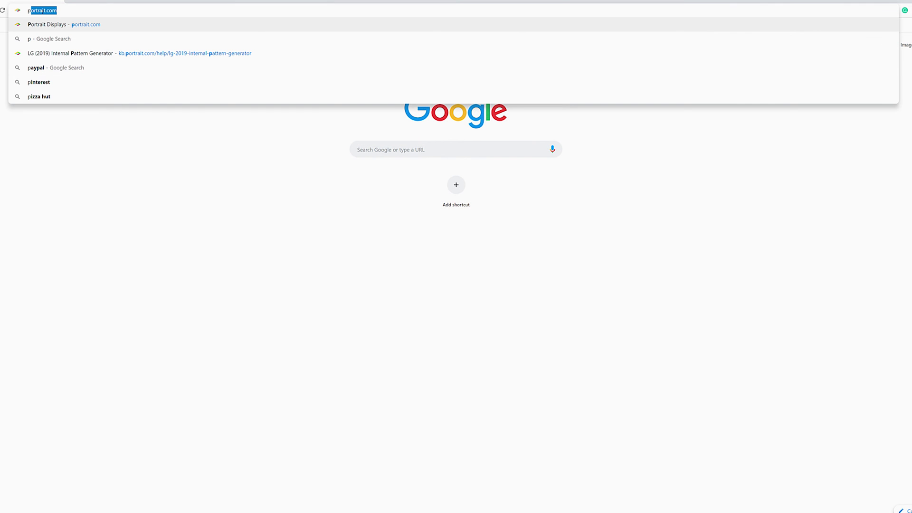
Find and read the 'LG (2019) Internal Pattern Generator' article in portrait.com's Resource Center
type("ortrait.com")
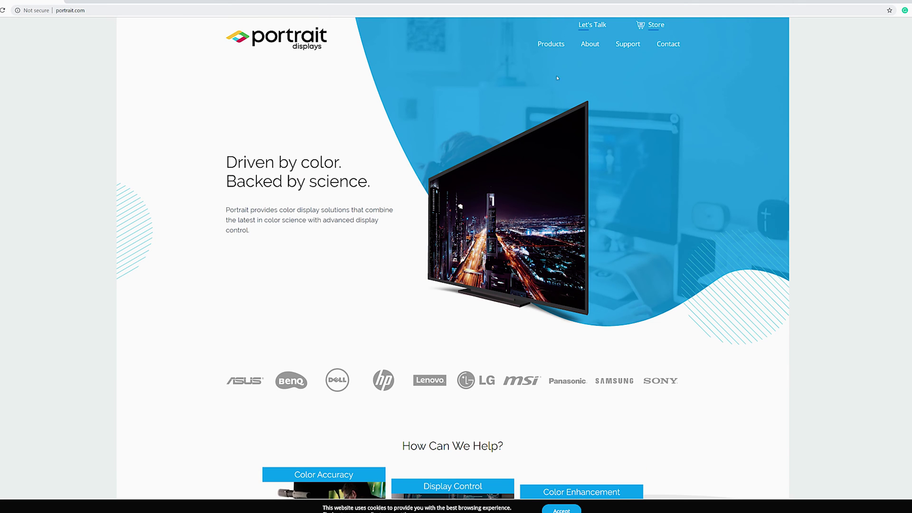
mouse_move(627, 46)
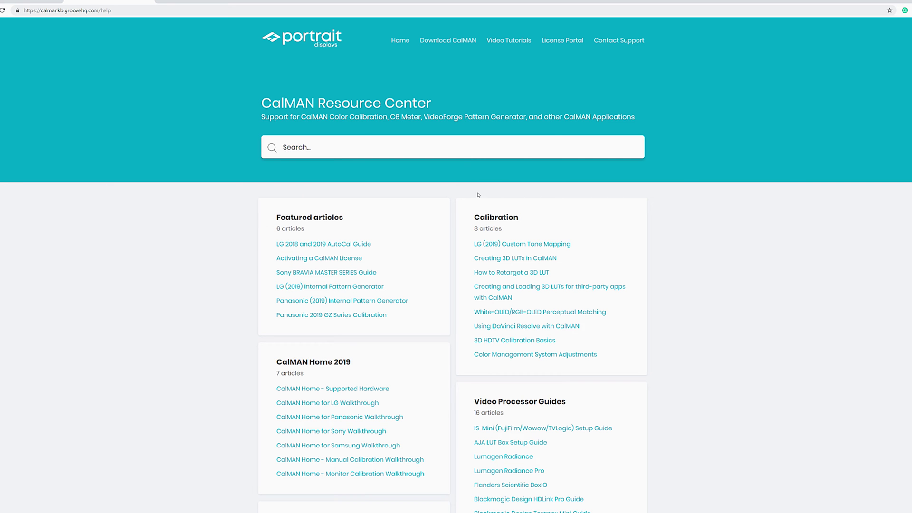
left_click(351, 289)
scroll(350, 291, "down", 7)
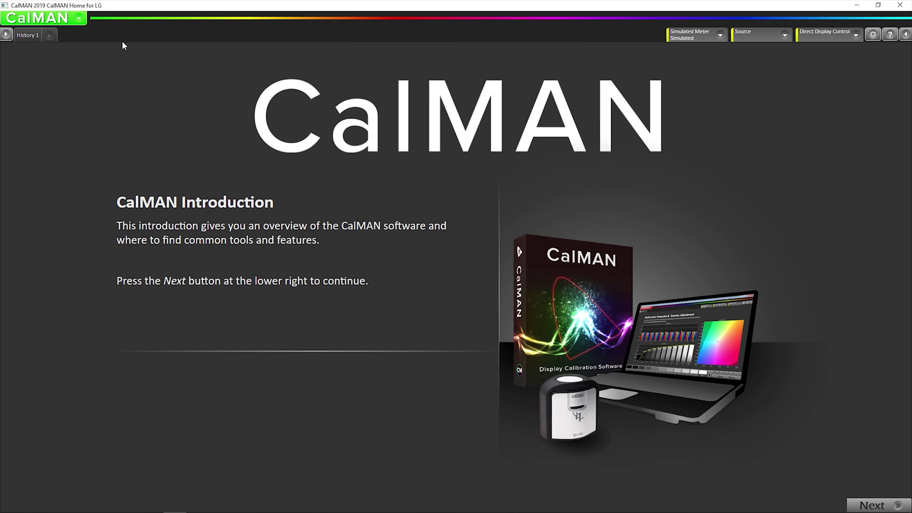
Load the LG AutoCal workflow template and choose Dolby Vision as the signal type
left_click(72, 18)
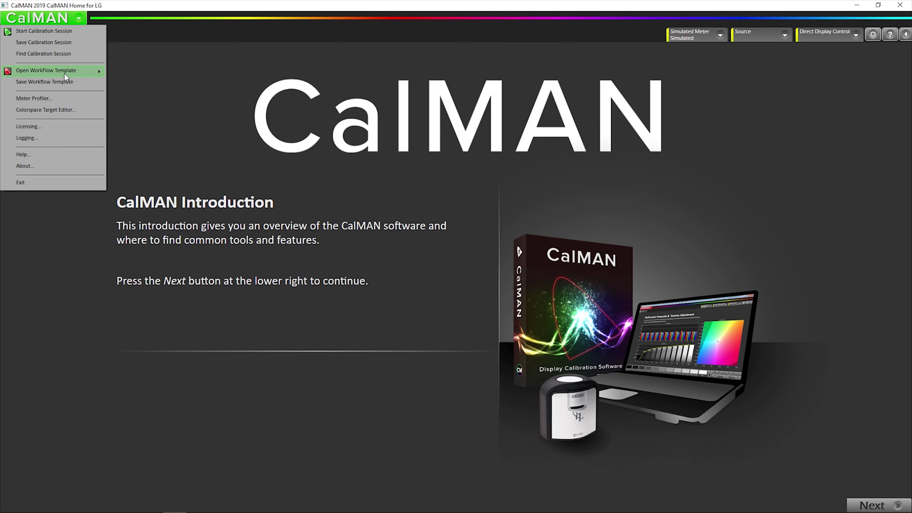
mouse_move(64, 71)
left_click(135, 81)
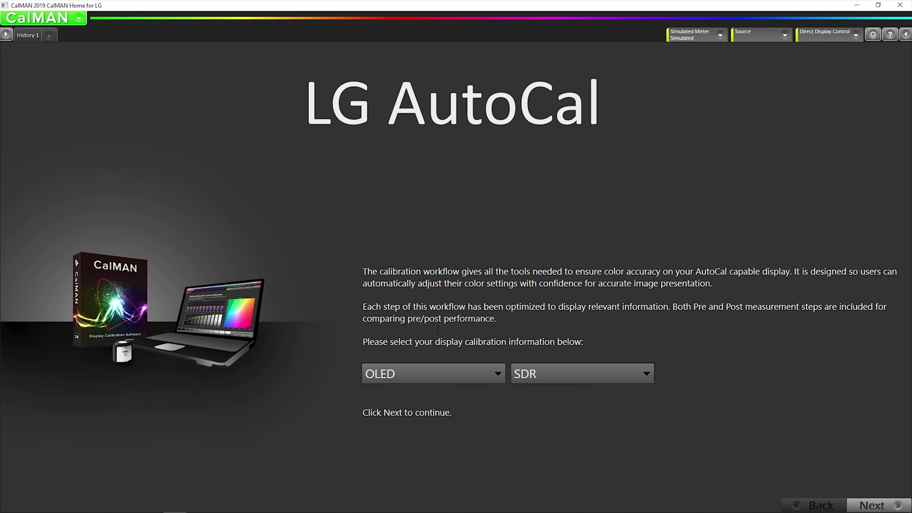
left_click(553, 367)
left_click(545, 433)
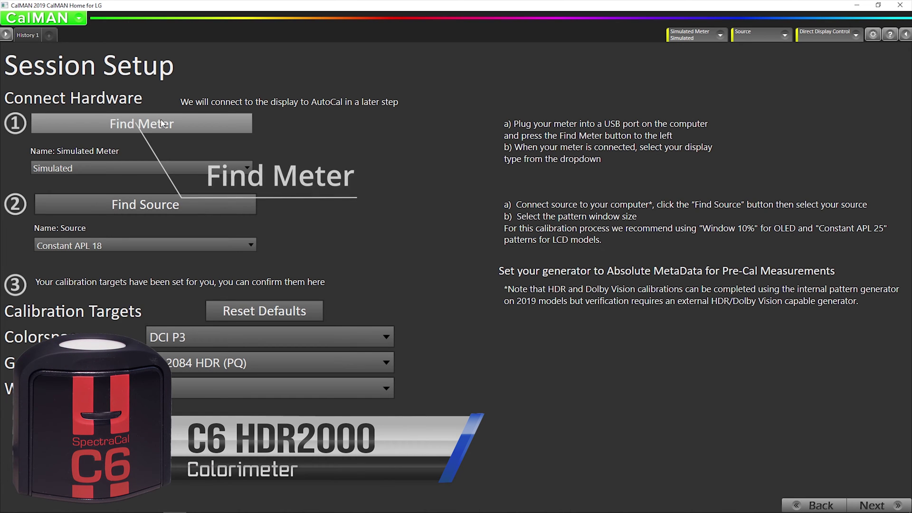
Detect the SpectraCal C6 HDR2000 meter and set display type OLED (White) - LG, Panasonic, Sony, FSI XMU 2018
left_click(161, 119)
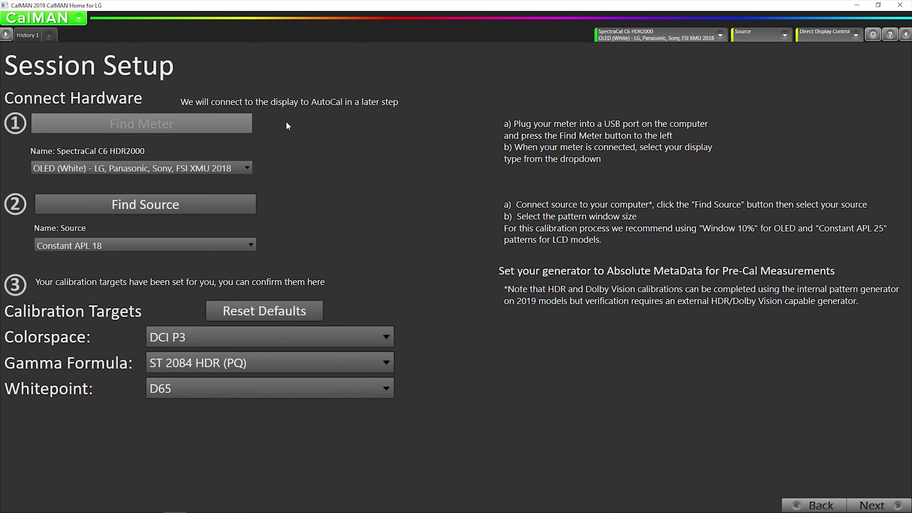
left_click(220, 167)
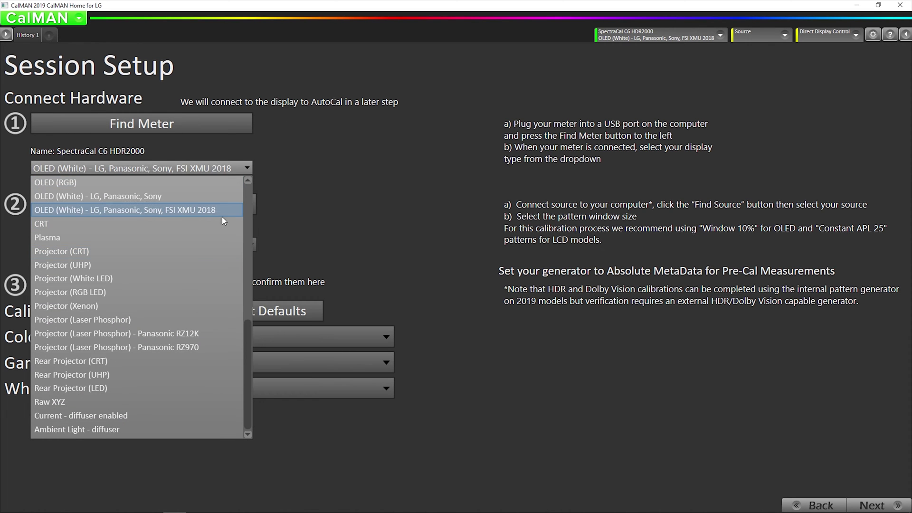
left_click(152, 210)
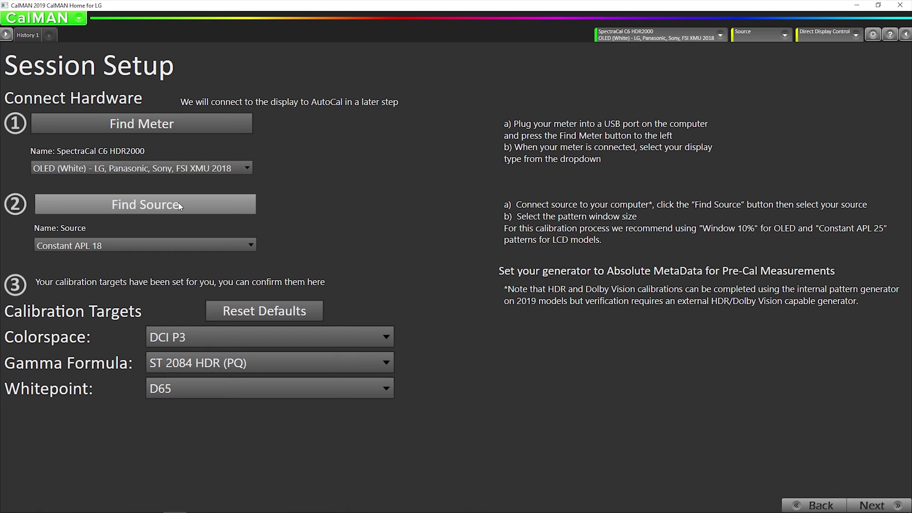
Add an LG pattern source and connect to it at IP 169.254.254.250
left_click(179, 204)
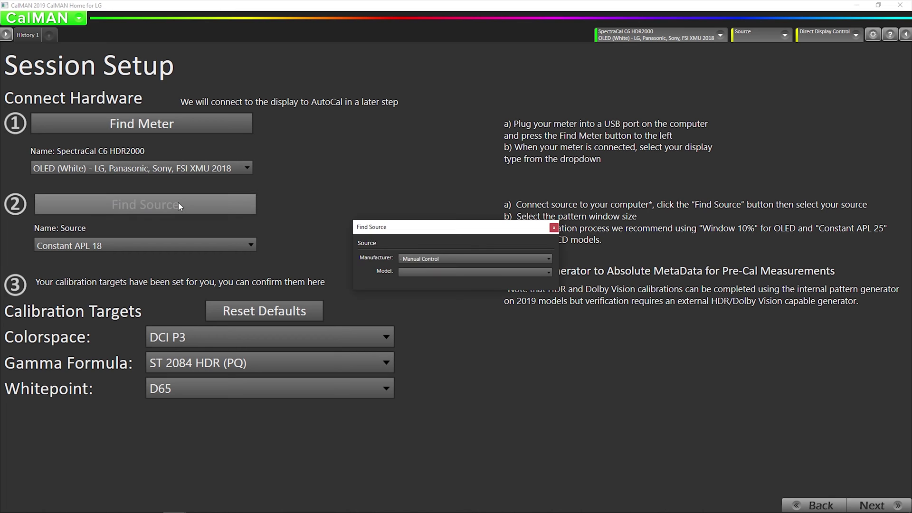
left_click(447, 258)
left_click(432, 321)
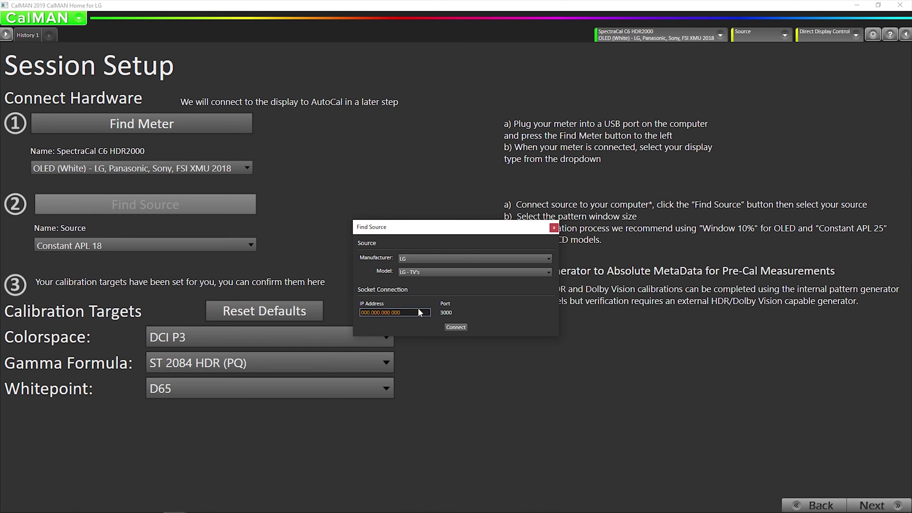
left_click(413, 312)
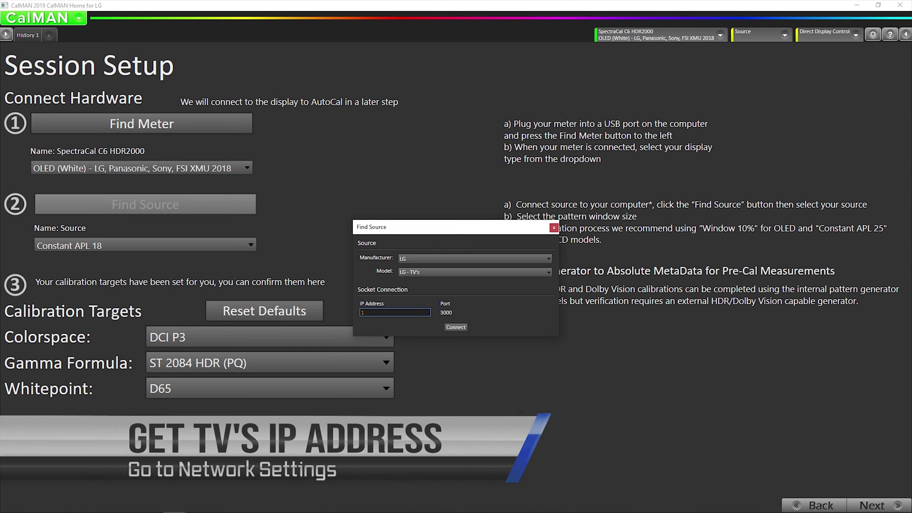
type("169")
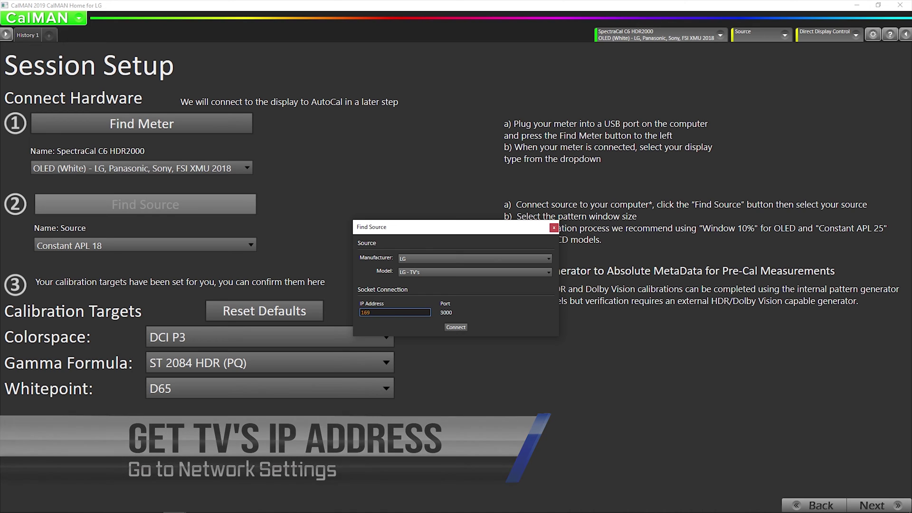
type(".2")
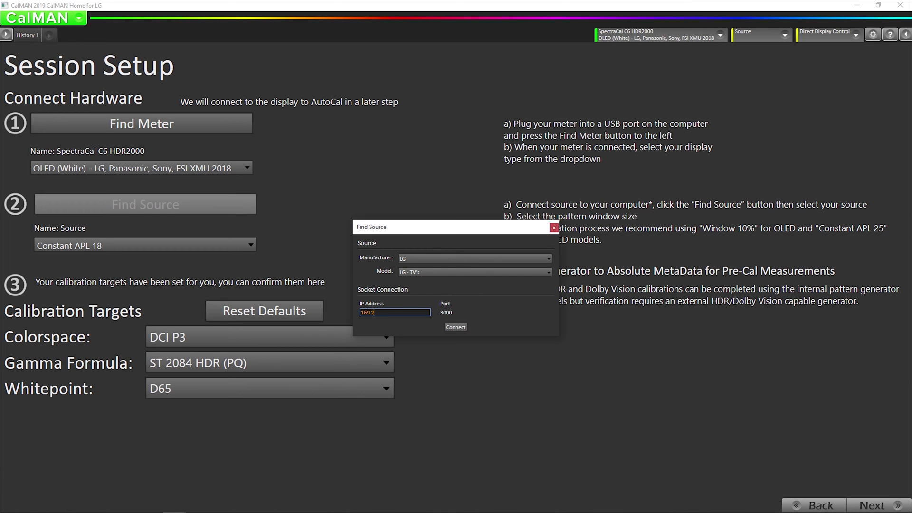
type("54.254.250")
left_click(451, 328)
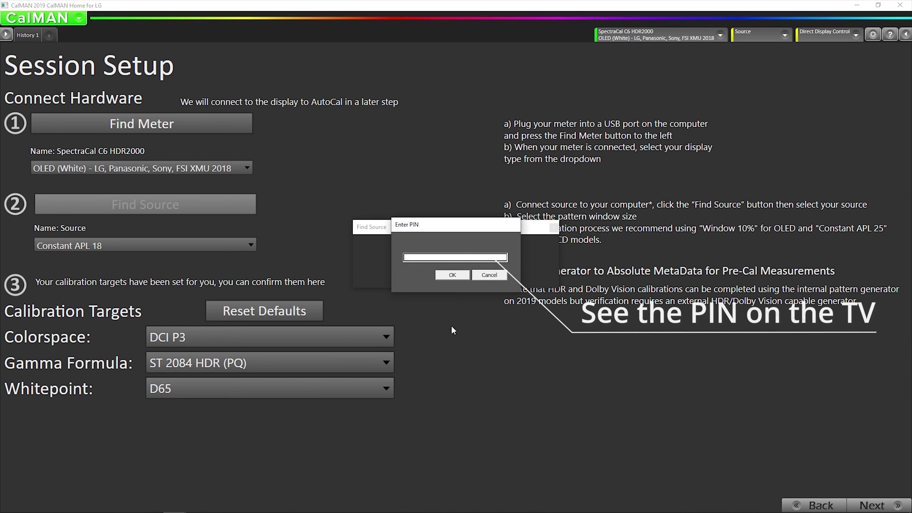
Enter the PIN shown on the TV to complete pairing
left_click(411, 258)
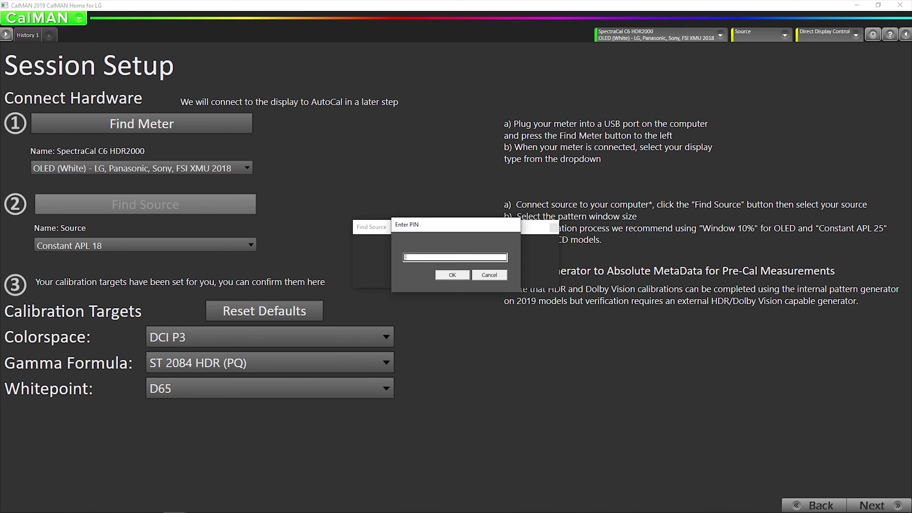
type("79953942")
key("BackSpace")
type("3")
left_click(452, 275)
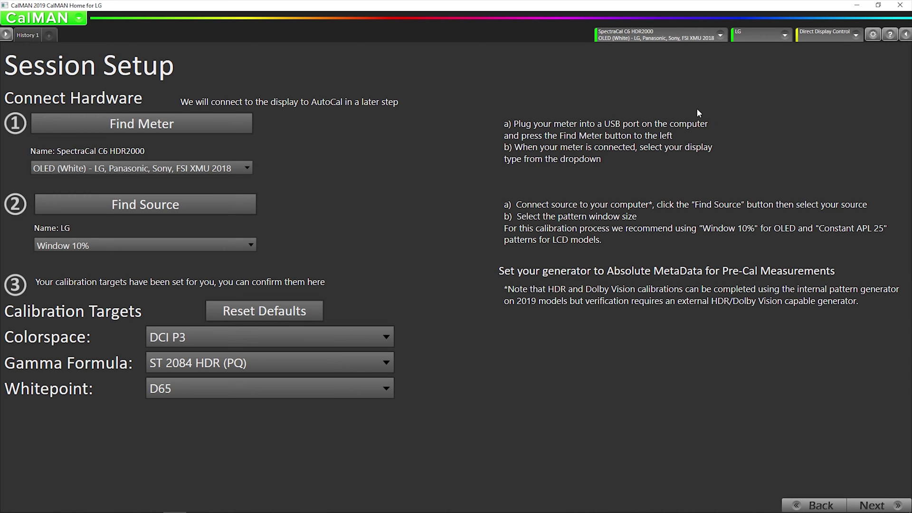
Change the LG source's pattern colorspace to HDR 2020 in Source Settings
left_click(762, 36)
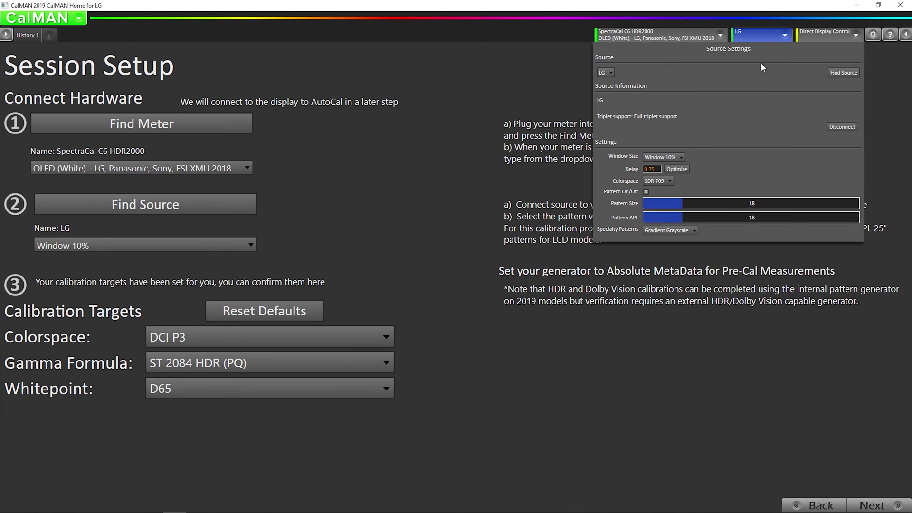
left_click(749, 37)
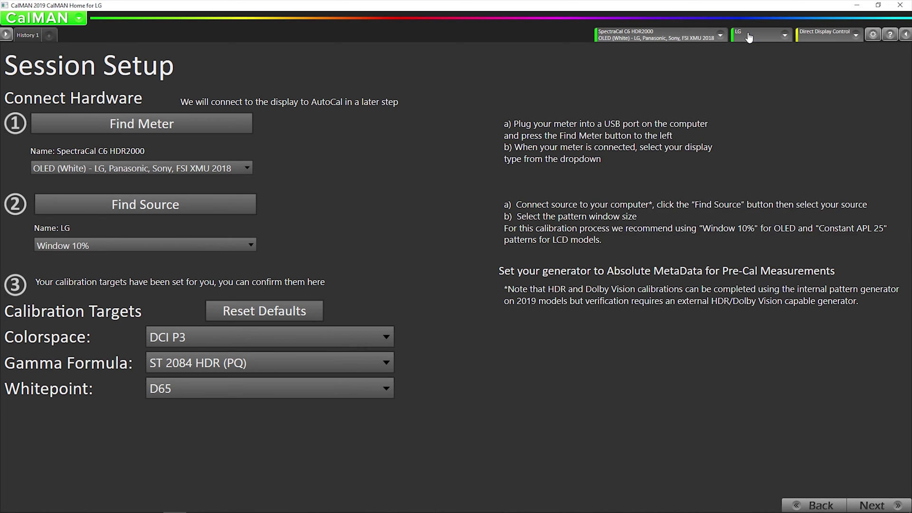
left_click(750, 37)
left_click(660, 182)
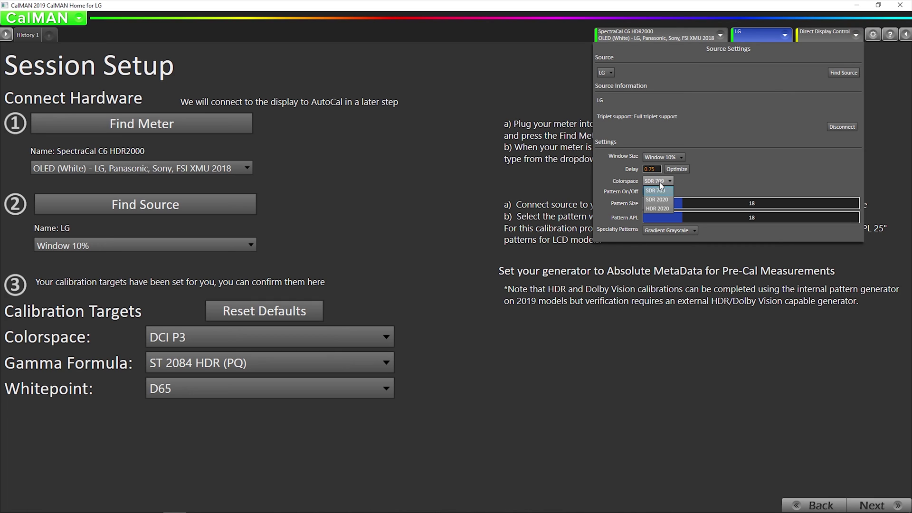
left_click(658, 209)
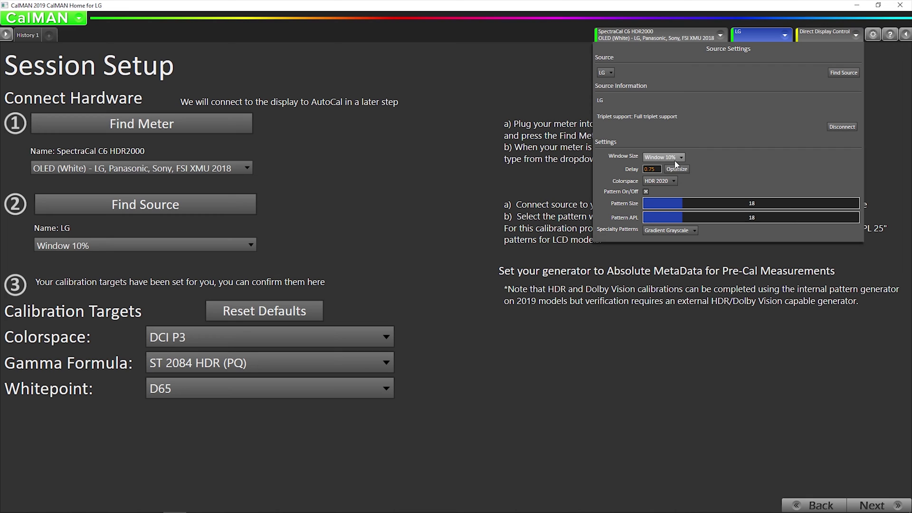
left_click(458, 202)
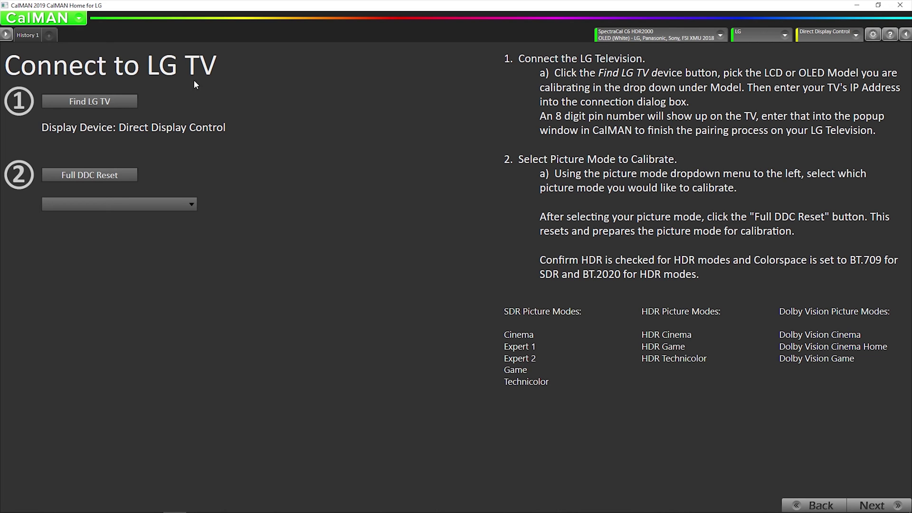
Choose the 2019 Alpha 9 G2 OLED model and connect to the TV at 169.254.254.250
left_click(80, 101)
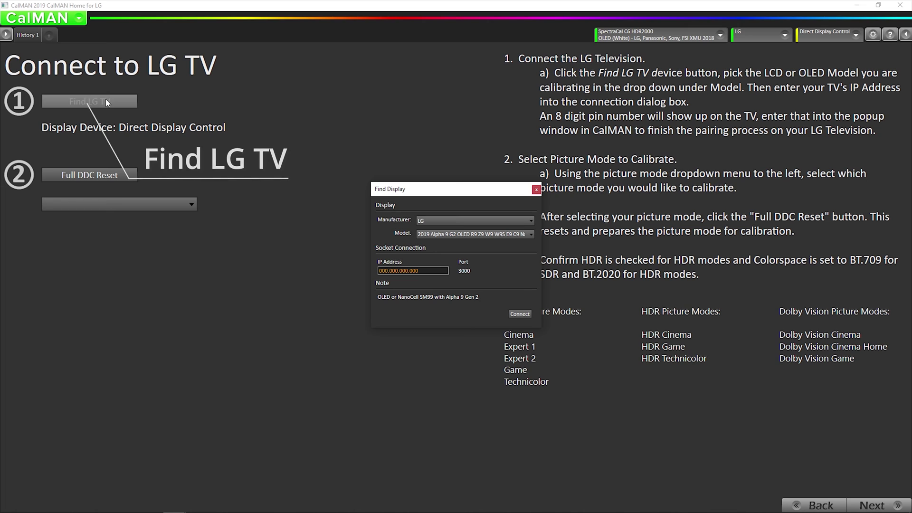
left_click(440, 234)
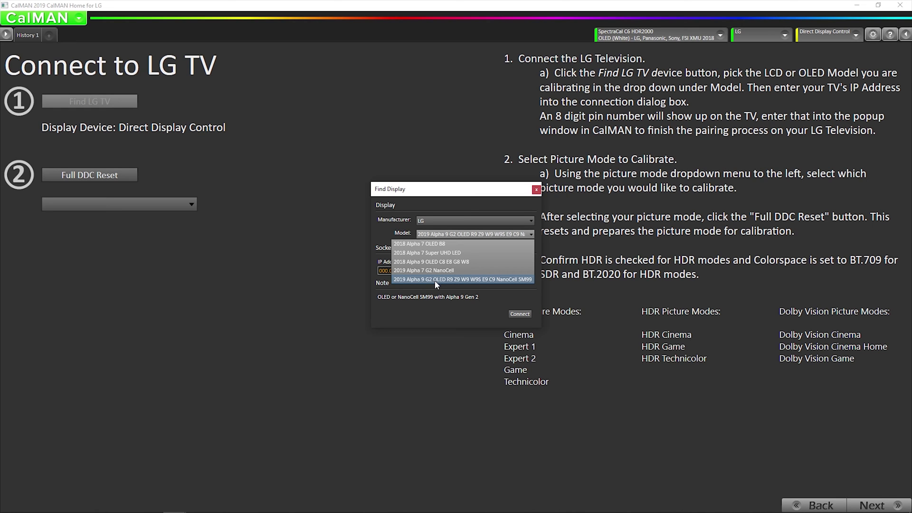
left_click(464, 281)
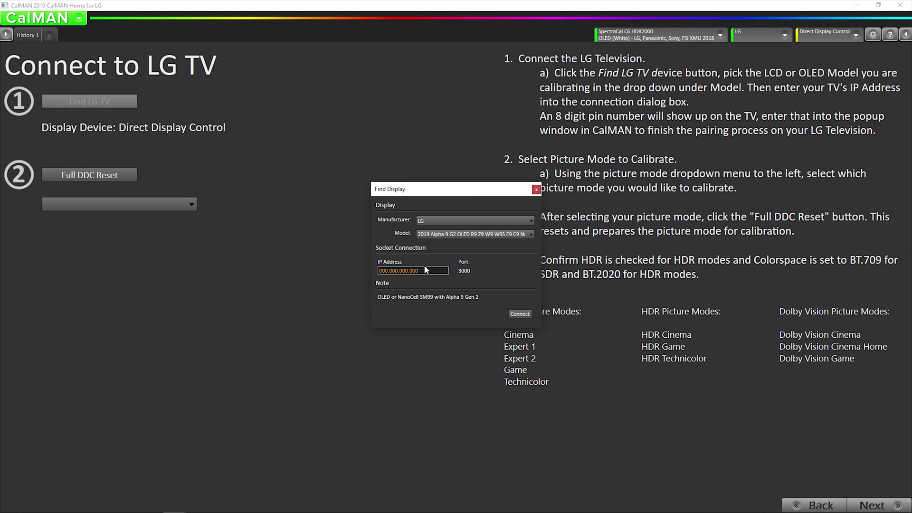
left_click(468, 234)
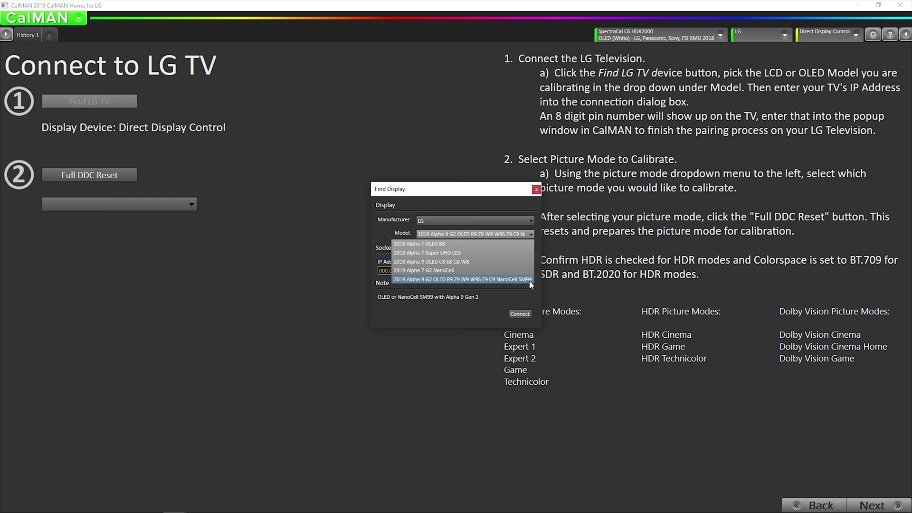
left_click(440, 279)
left_click(426, 271)
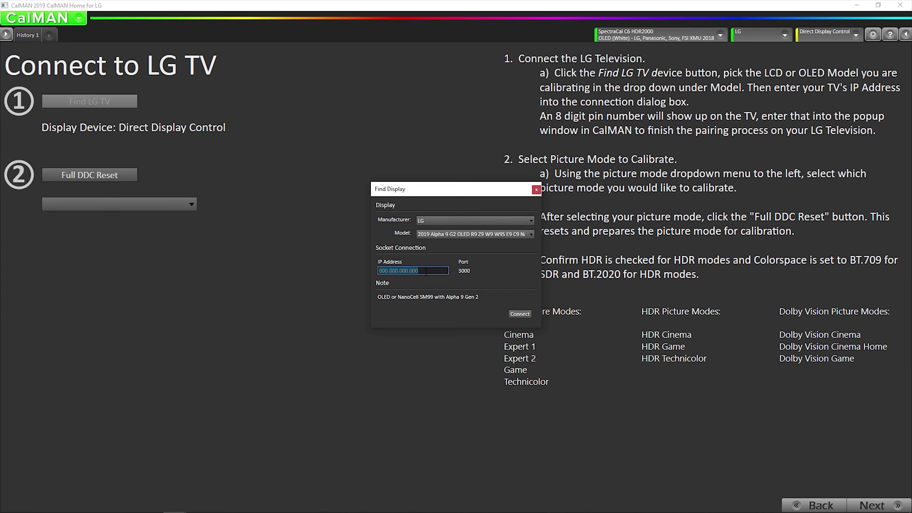
type("16")
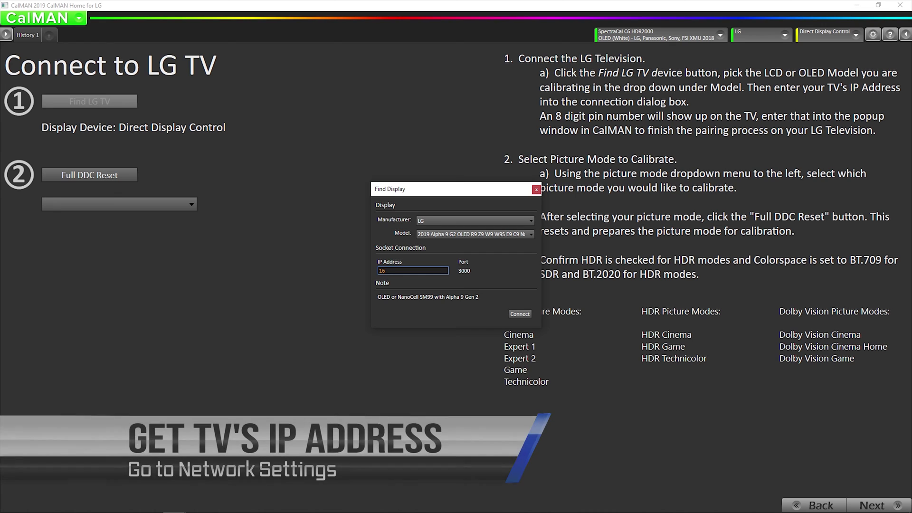
type("9.254.2")
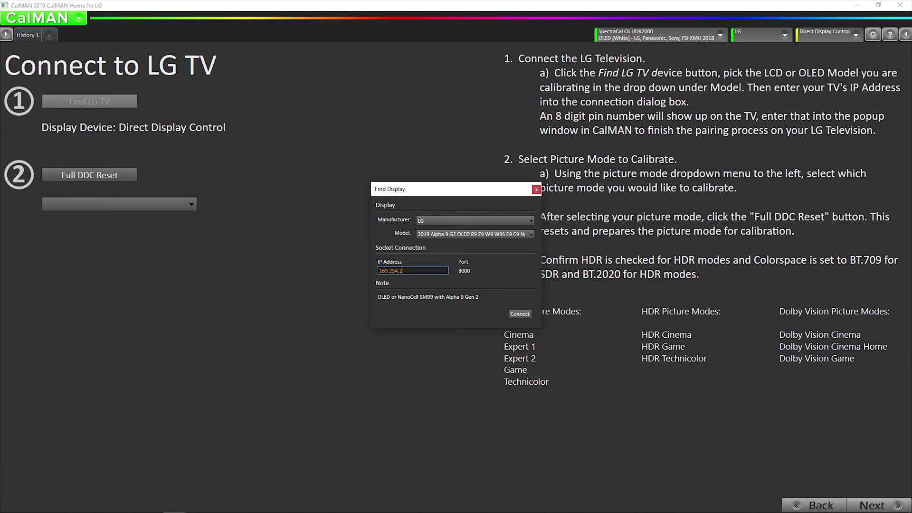
type("4.254.250")
left_click(526, 313)
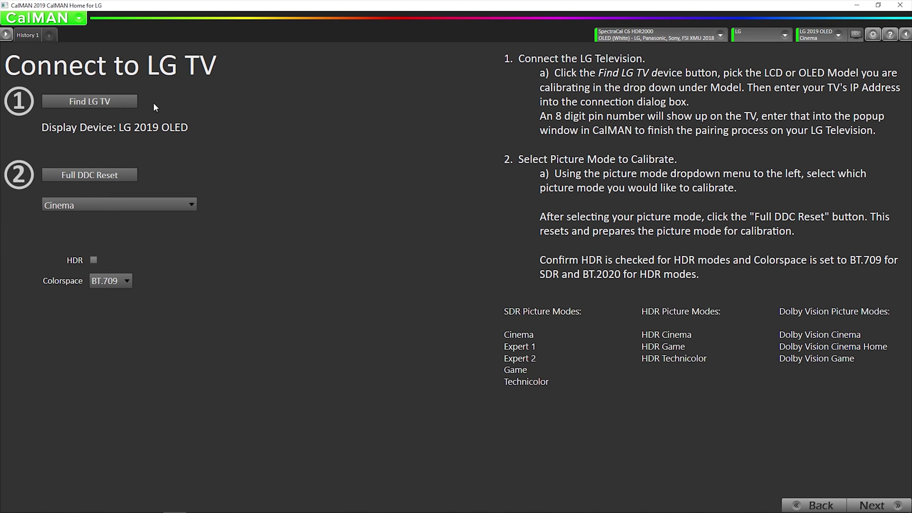
Switch the TV's picture mode to Dolby Vision Cinema
left_click(142, 202)
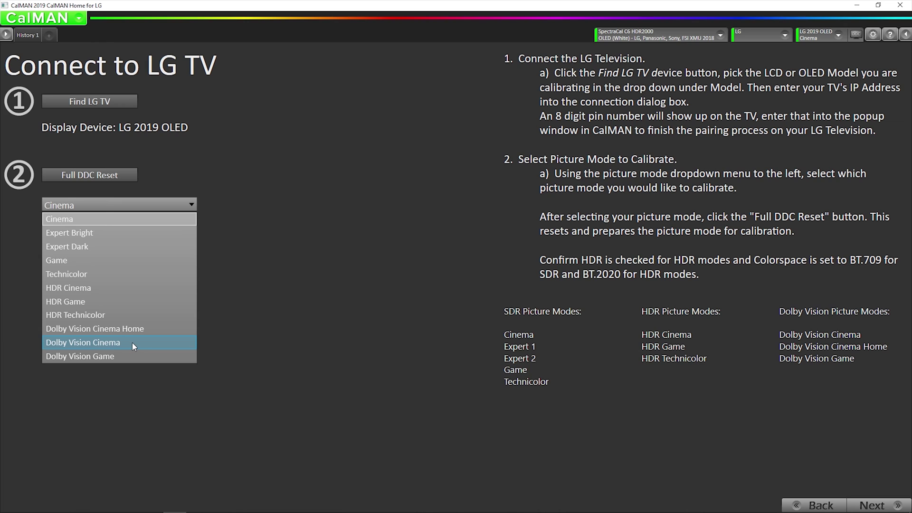
left_click(161, 341)
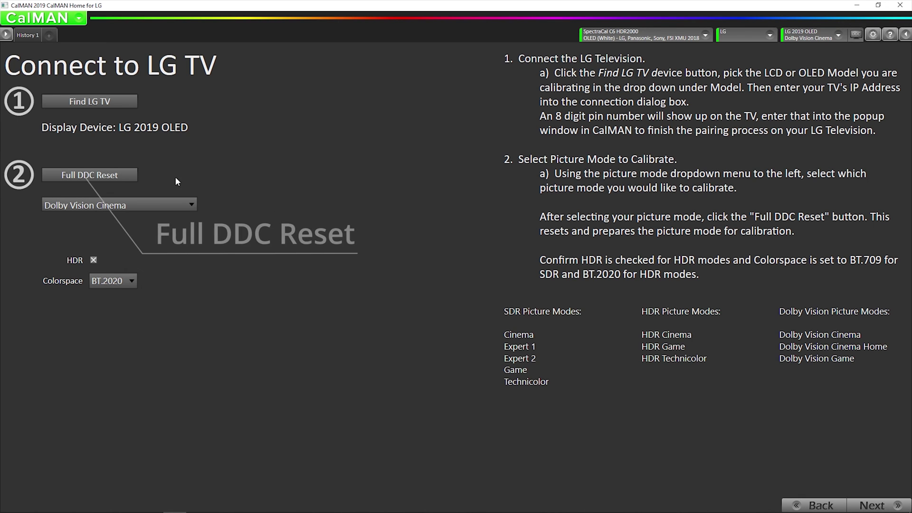
Run a Full DDC Reset on the Dolby Vision Cinema picture mode
left_click(99, 176)
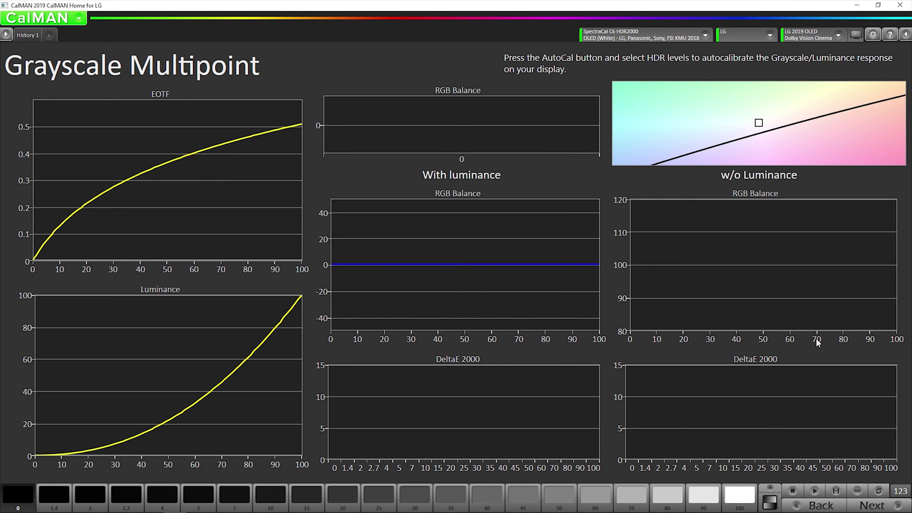
left_click(873, 35)
left_click(873, 38)
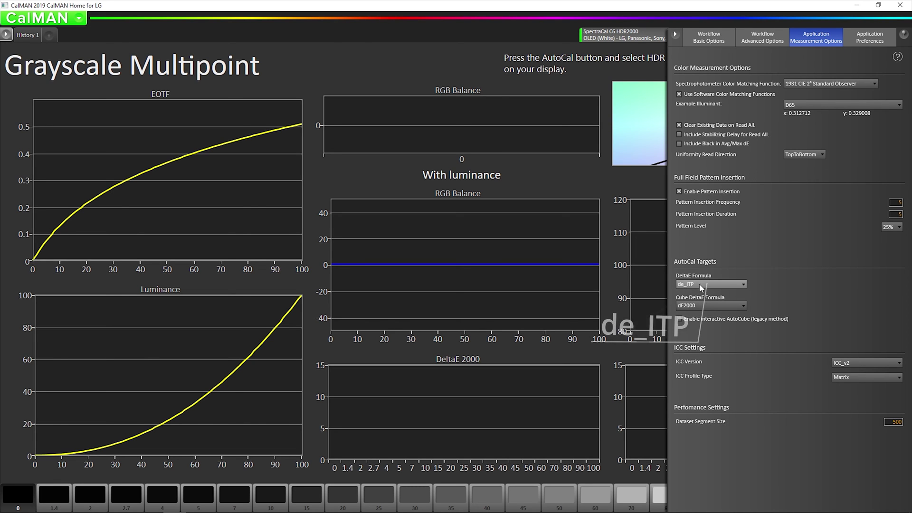
left_click(628, 286)
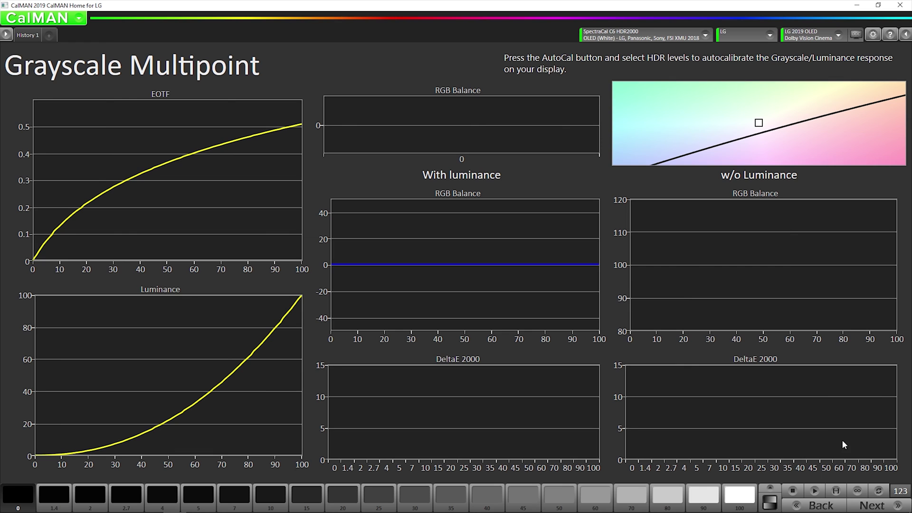
Run grayscale AutoCal with the LG 20 Points HDR active grayscale point set
left_click(878, 488)
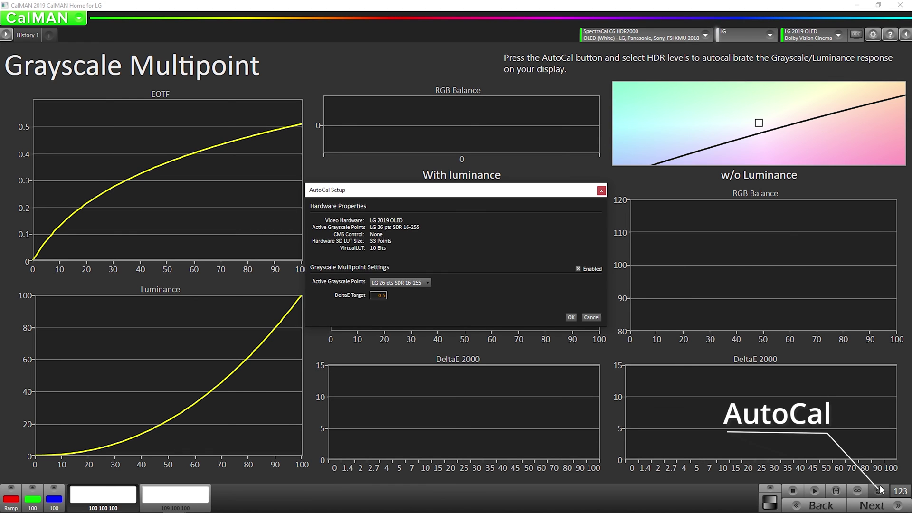
left_click(400, 283)
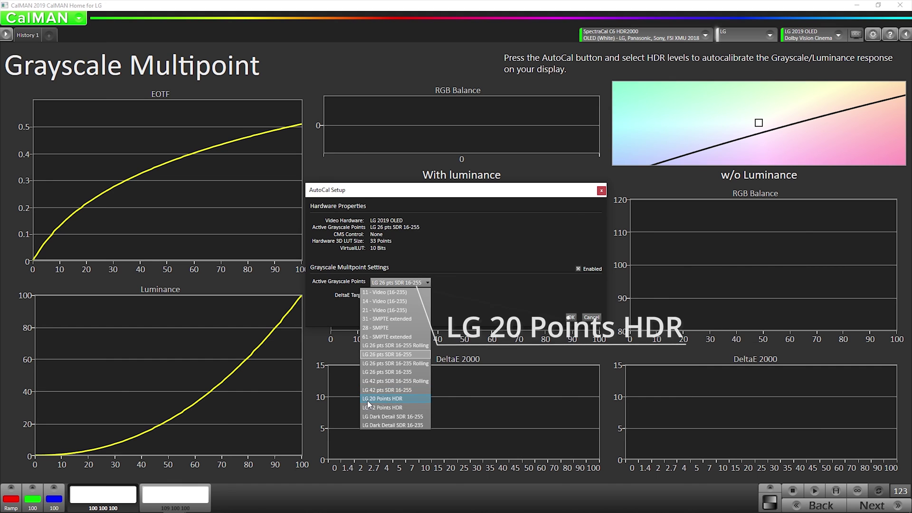
left_click(396, 399)
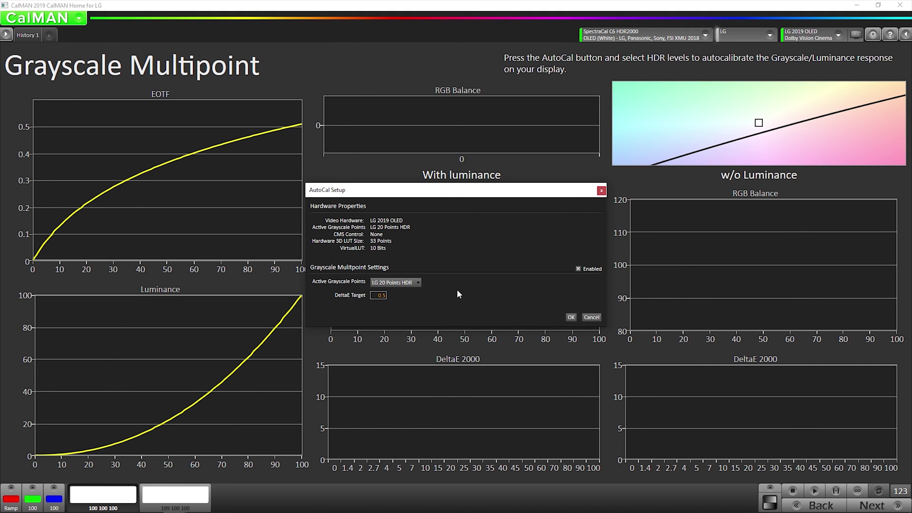
left_click(570, 316)
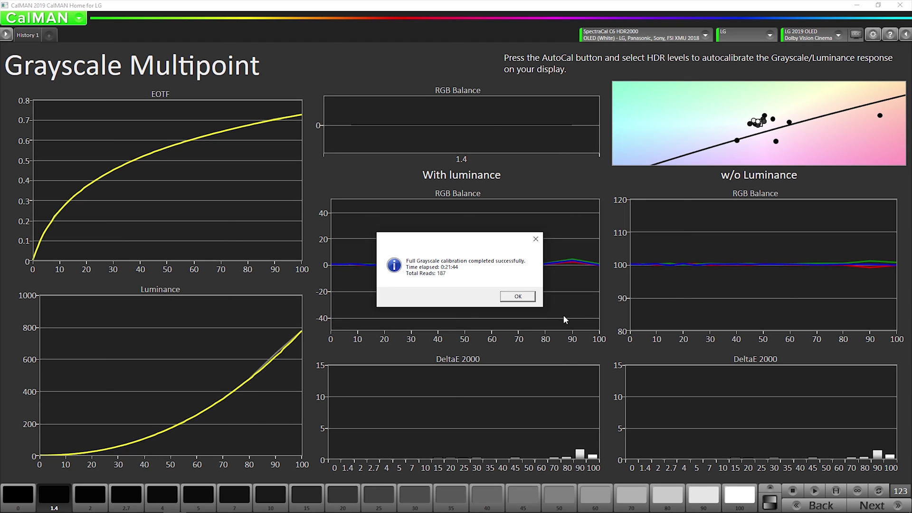
Dismiss the completion message and save the custom Dolby Vision config file to the Desktop
left_click(517, 297)
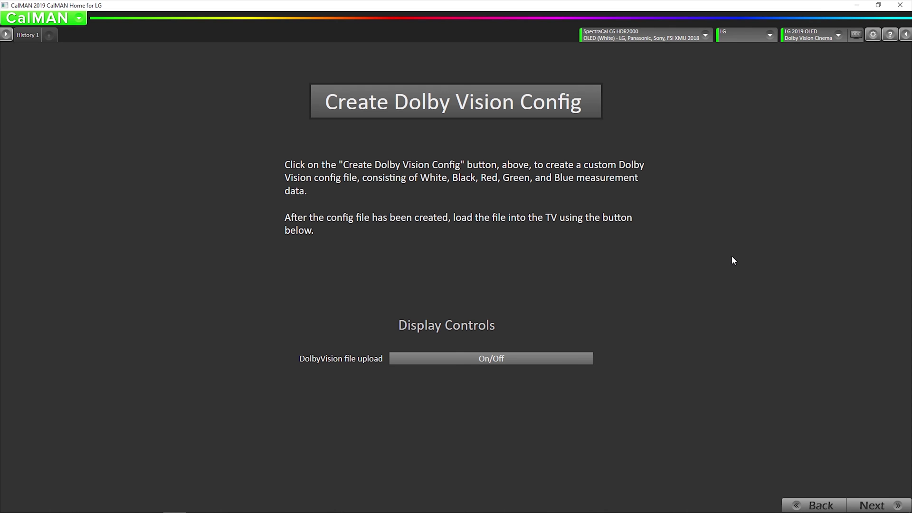
left_click(457, 100)
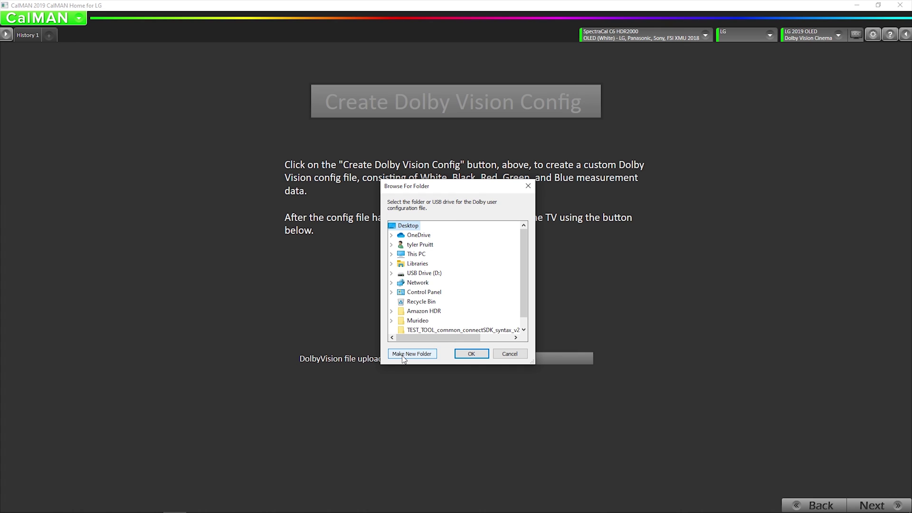
left_click(472, 354)
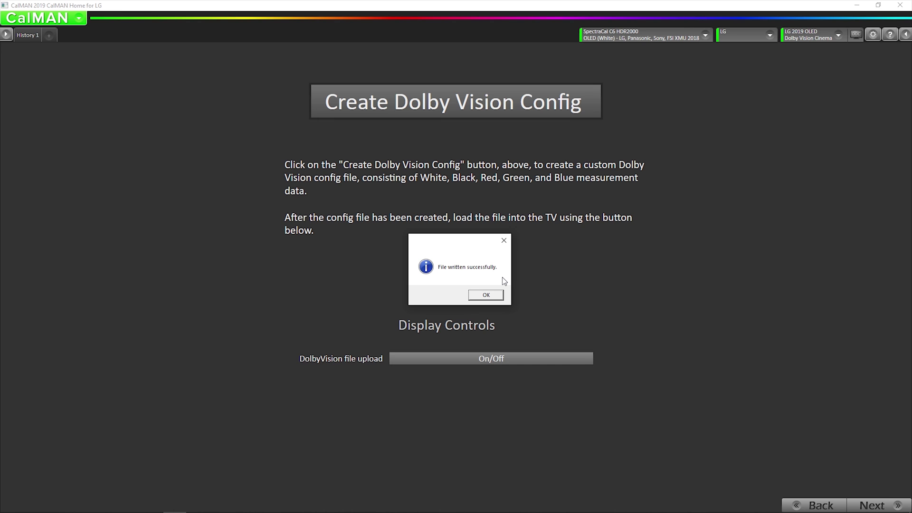
Dismiss the file-written confirmation and upload DolbyVision_UserDisplayConfiguration_2019.txt from the Desktop to the TV
left_click(489, 295)
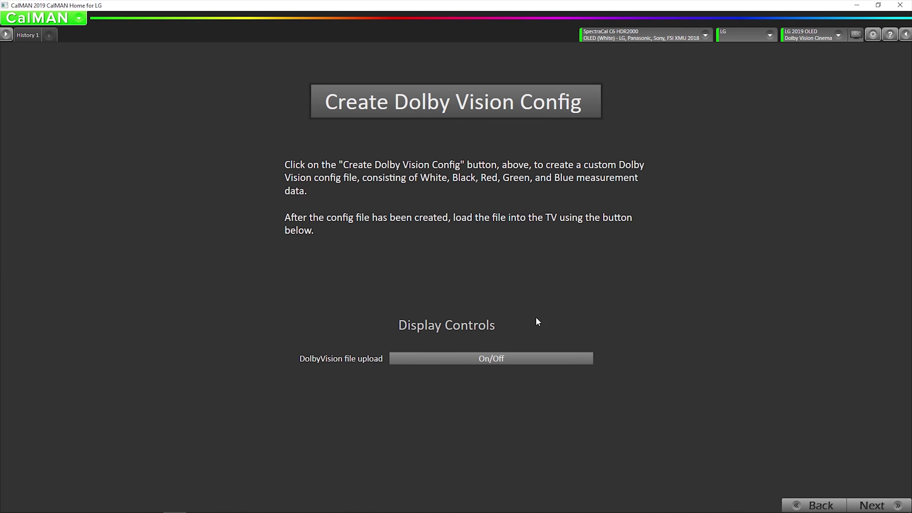
left_click(494, 361)
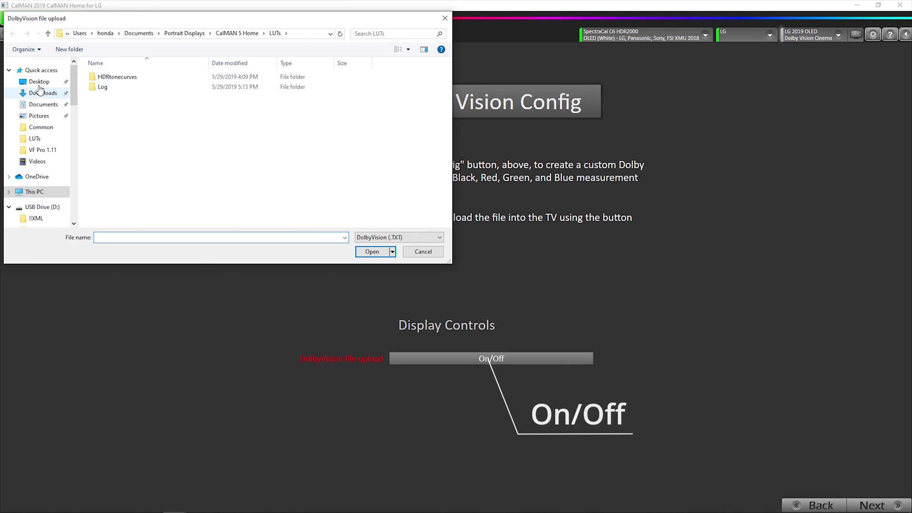
left_click(38, 81)
left_click(144, 108)
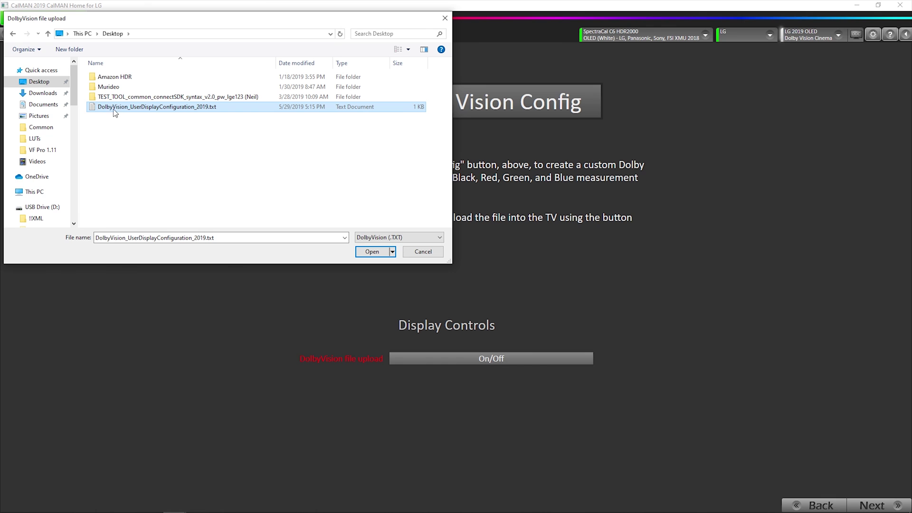
left_click(369, 250)
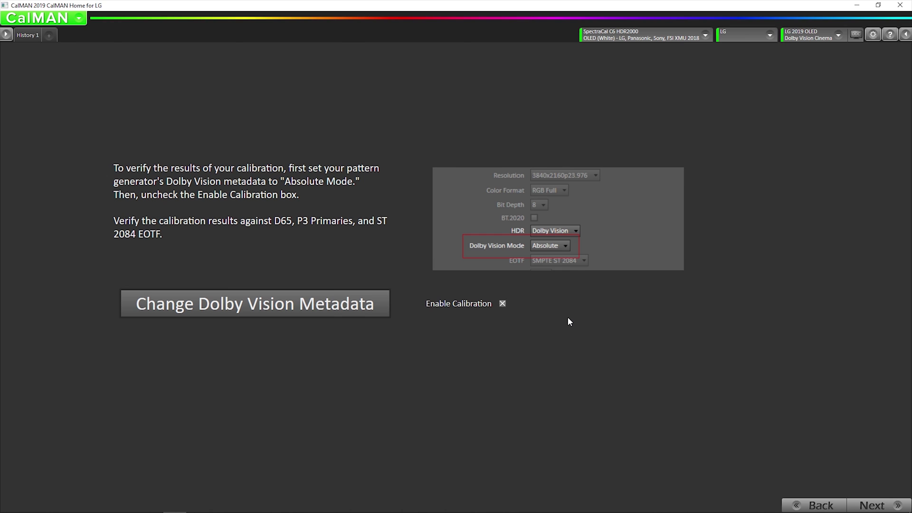
Uncheck Enable Calibration to take the TV out of calibration mode
left_click(503, 304)
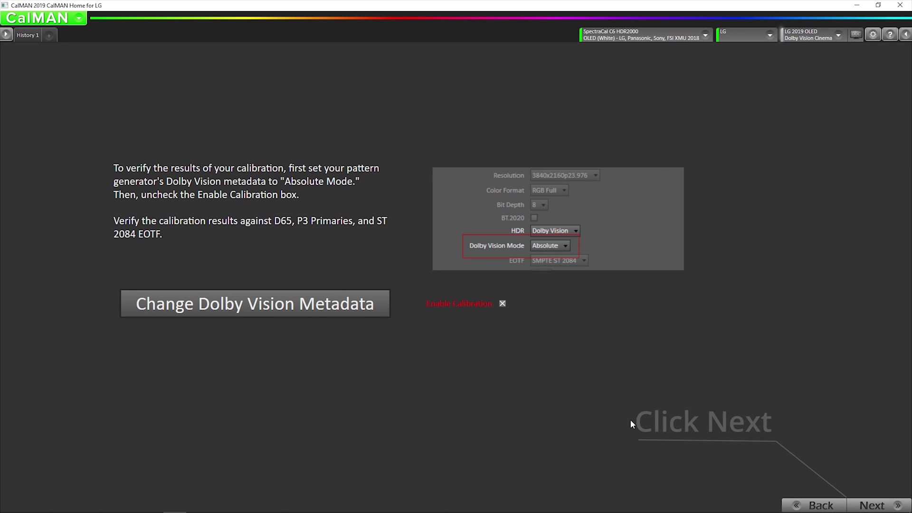